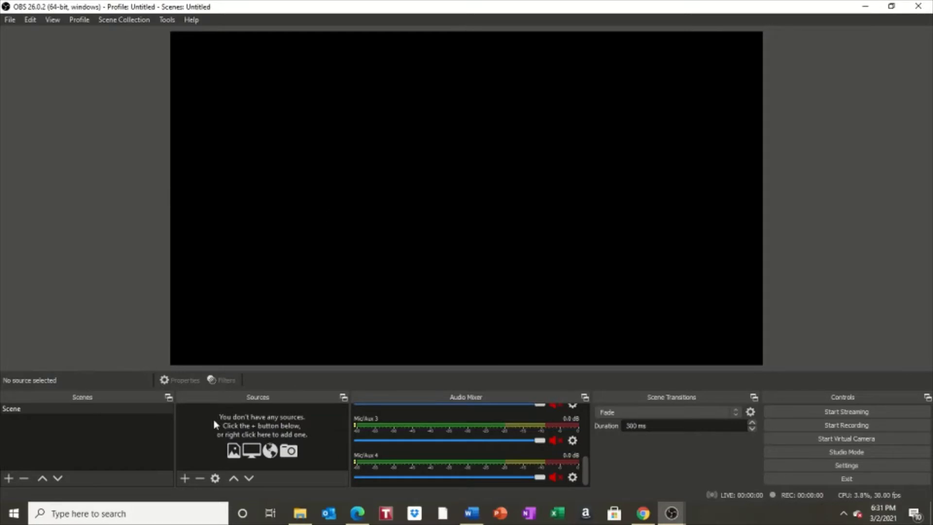
Add a Video Capture Device source with its default name, using the AV TO USB2.0 device
{"action": "left_click", "coordinate": [185, 479]}
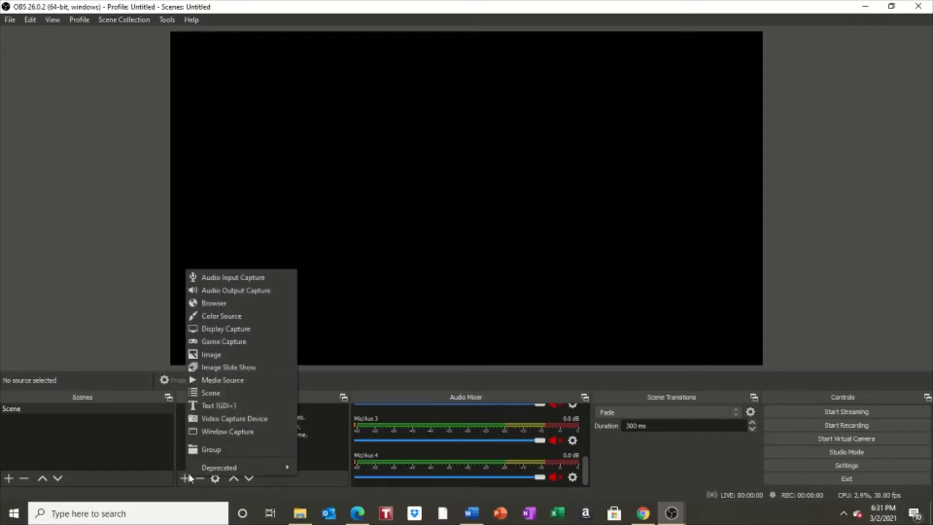
{"action": "left_click", "coordinate": [249, 421]}
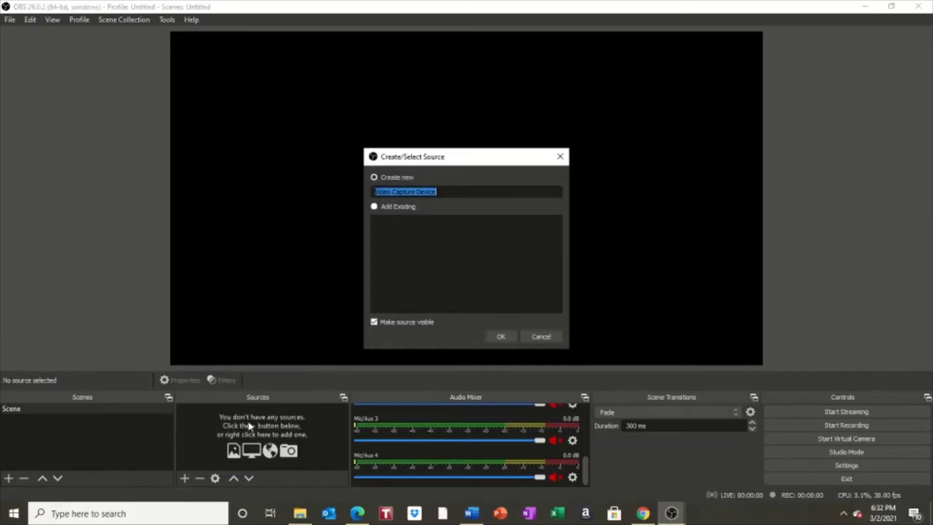
{"action": "left_click", "coordinate": [503, 335]}
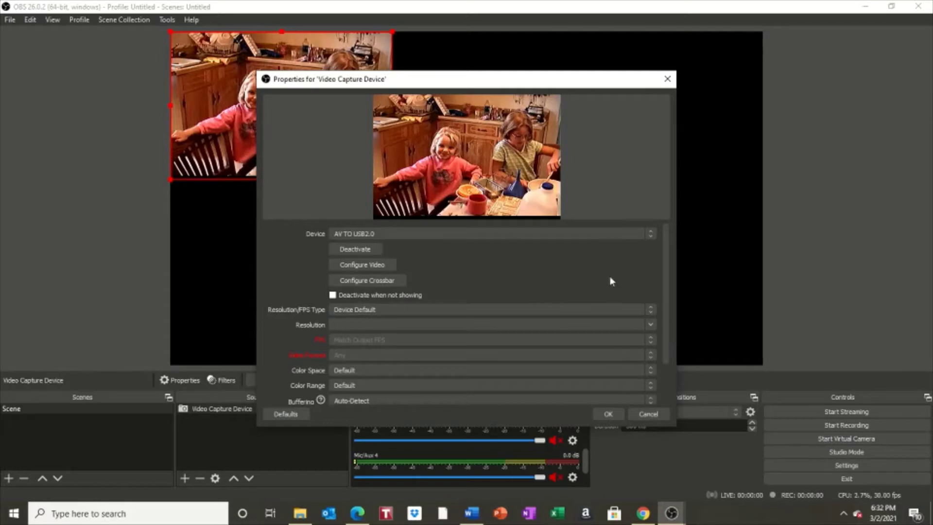
{"action": "left_click_drag", "start_coordinate": [667, 254], "coordinate": [668, 299]}
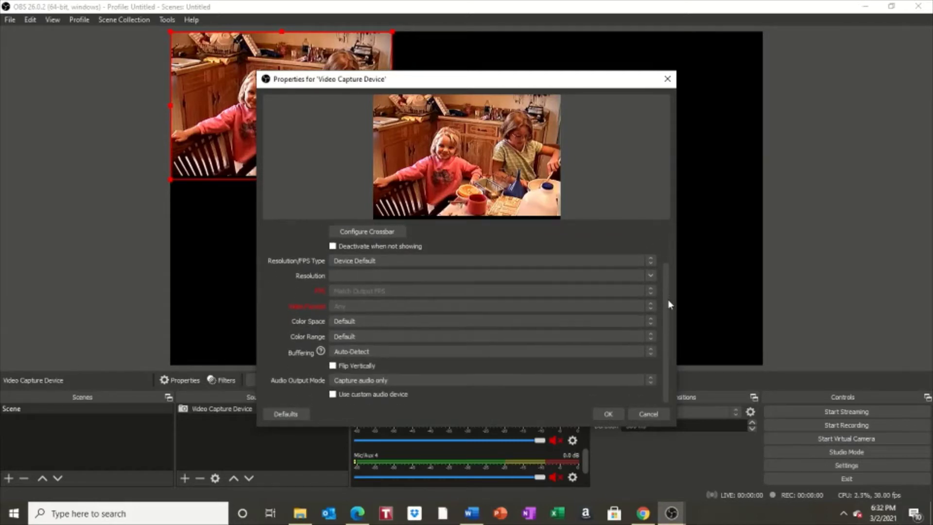
Accept the device properties, then scale the camcorder video to full canvas height and centre it
{"action": "left_click", "coordinate": [602, 413]}
{"action": "left_click_drag", "start_coordinate": [393, 181], "coordinate": [620, 366]}
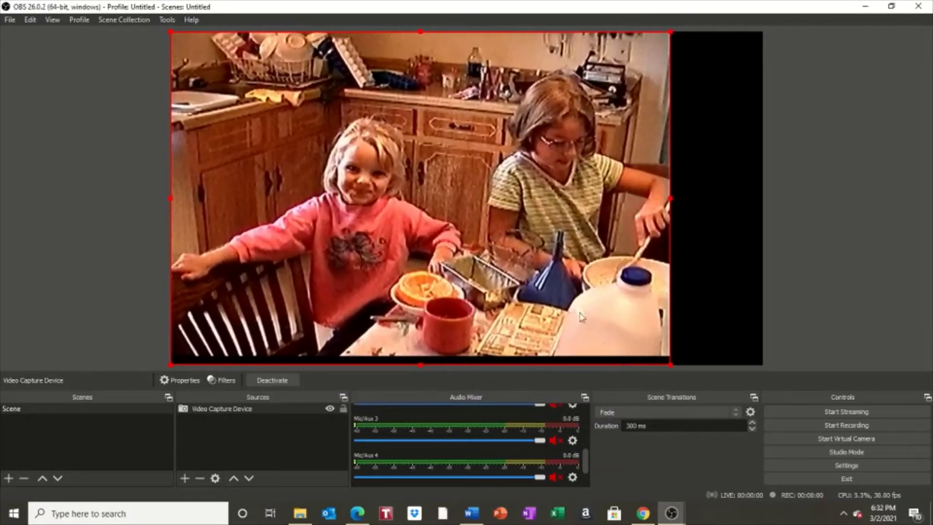
{"action": "left_click_drag", "start_coordinate": [574, 314], "coordinate": [616, 314]}
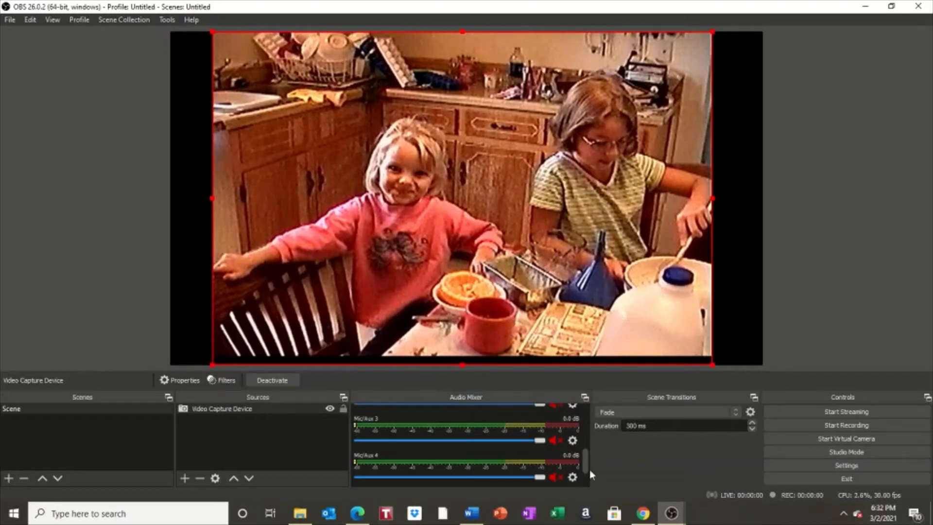
{"action": "left_click_drag", "start_coordinate": [588, 465], "coordinate": [587, 417]}
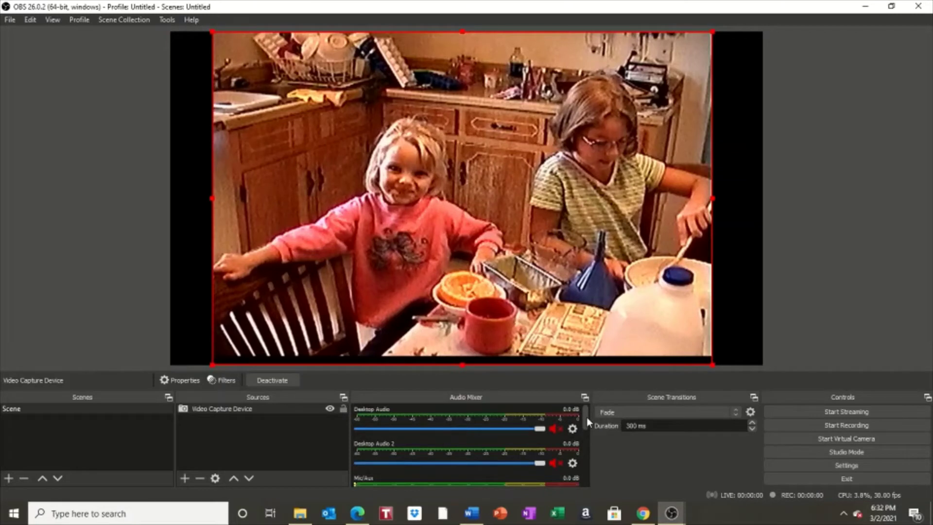
{"action": "left_click_drag", "start_coordinate": [587, 417], "coordinate": [585, 486]}
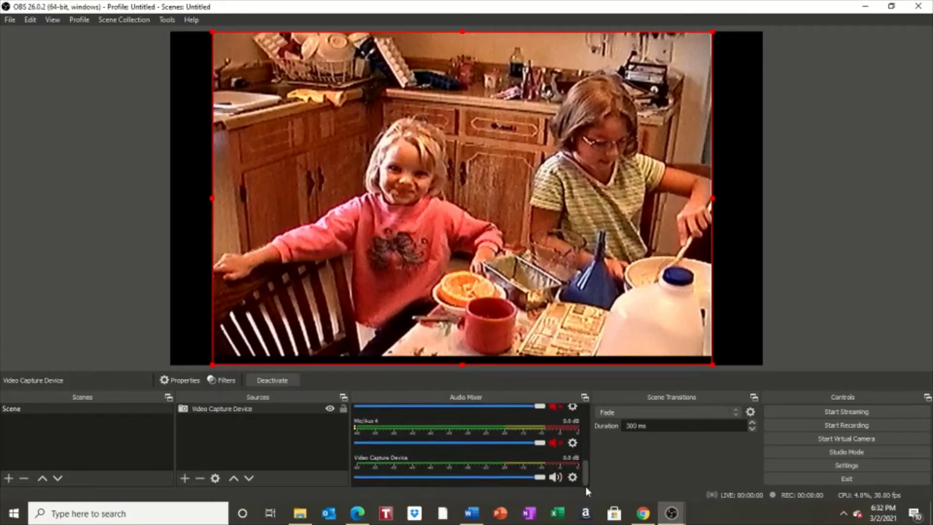
Set the Output settings' recording path to the Elements (E:) drive
{"action": "left_click", "coordinate": [12, 21]}
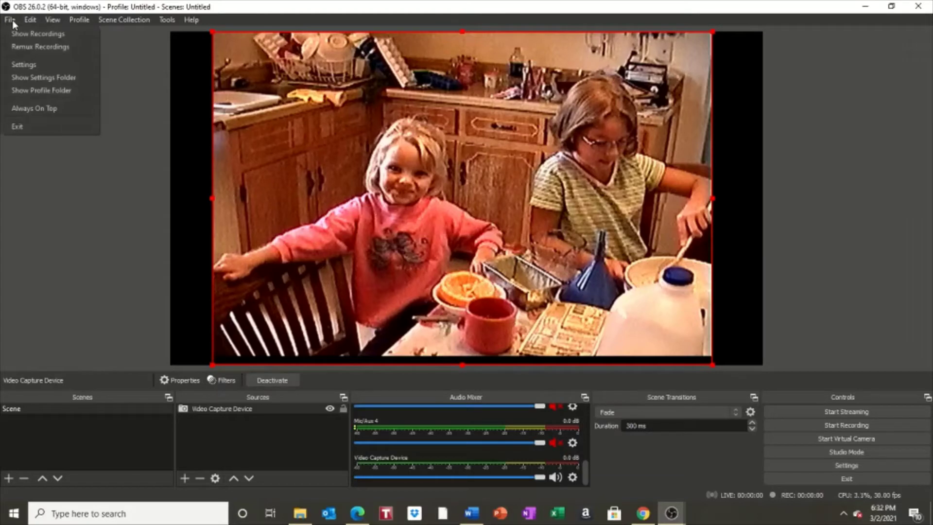
{"action": "left_click", "coordinate": [28, 64]}
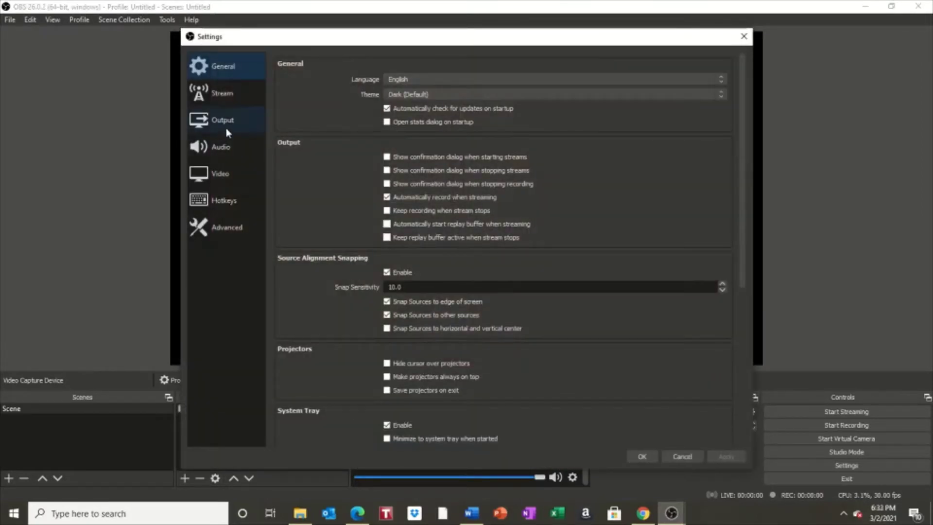
{"action": "left_click", "coordinate": [221, 126]}
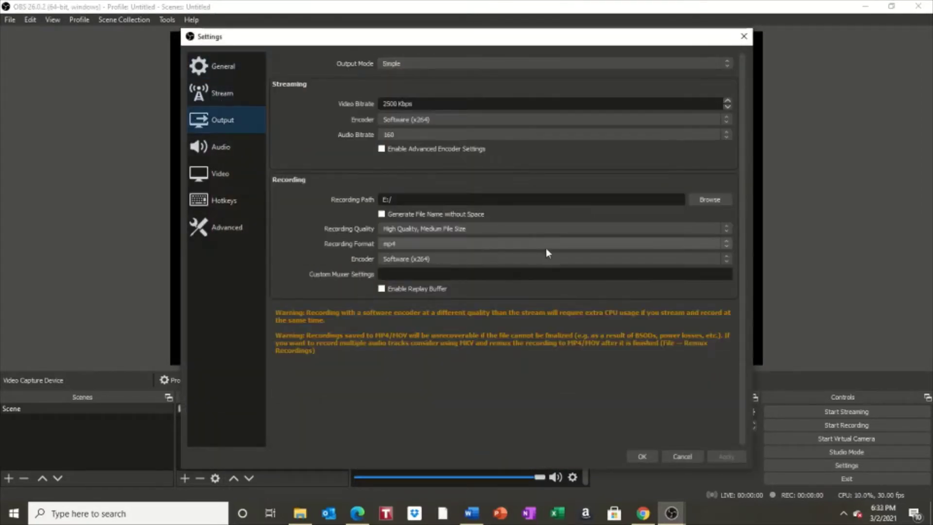
{"action": "left_click", "coordinate": [698, 201]}
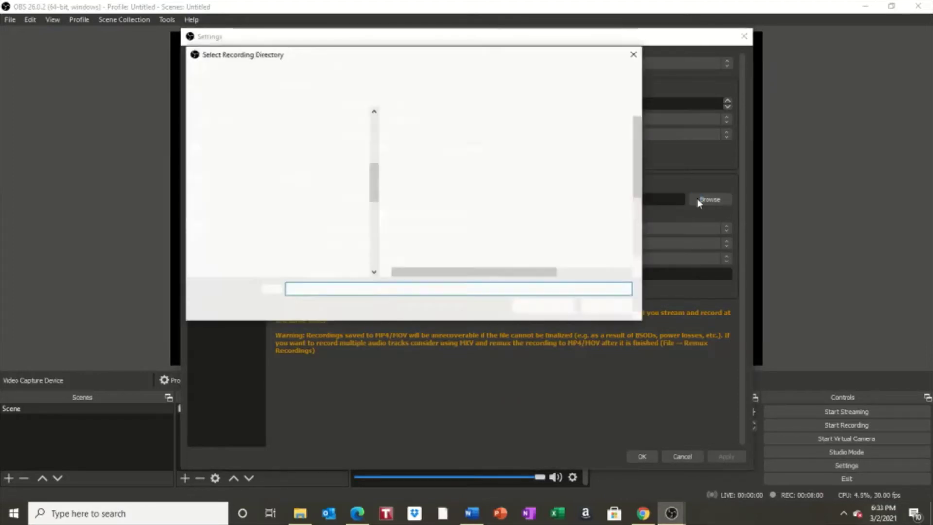
{"action": "left_click_drag", "start_coordinate": [374, 193], "coordinate": [375, 215]}
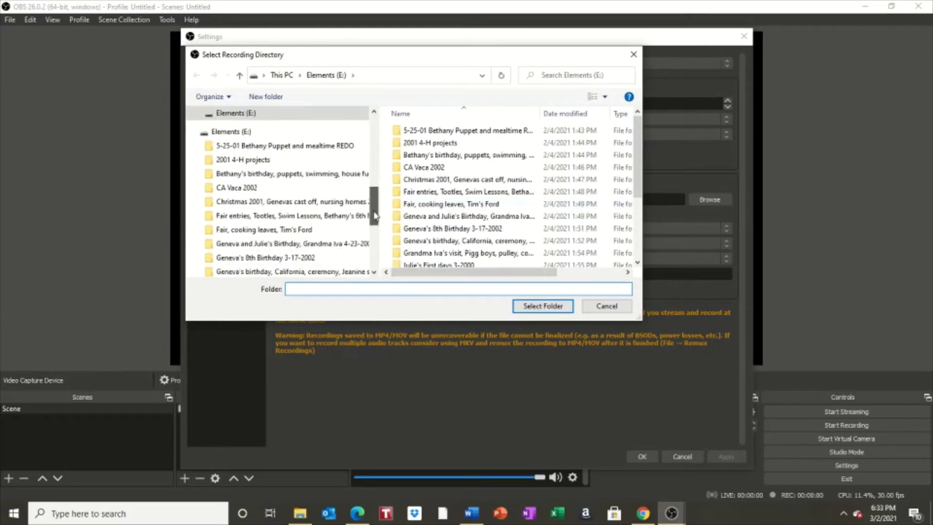
{"action": "left_click", "coordinate": [273, 138]}
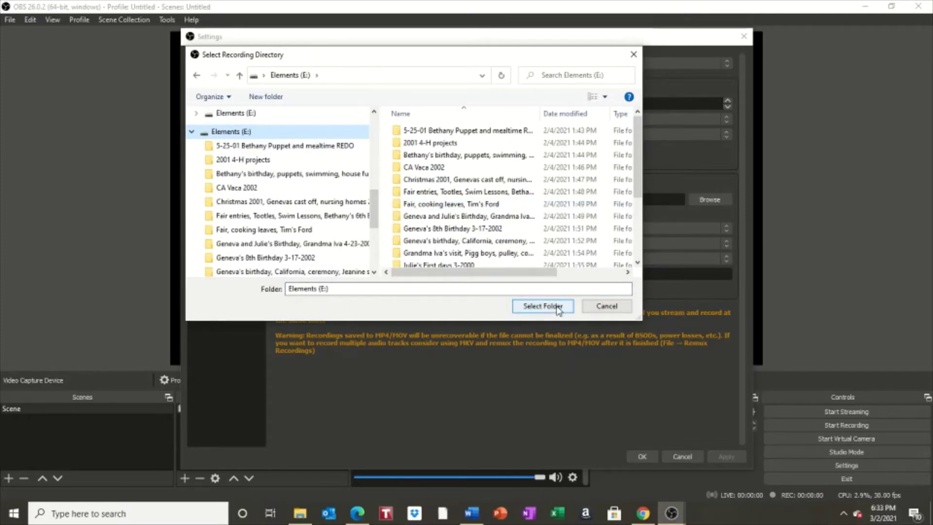
{"action": "left_click", "coordinate": [557, 308]}
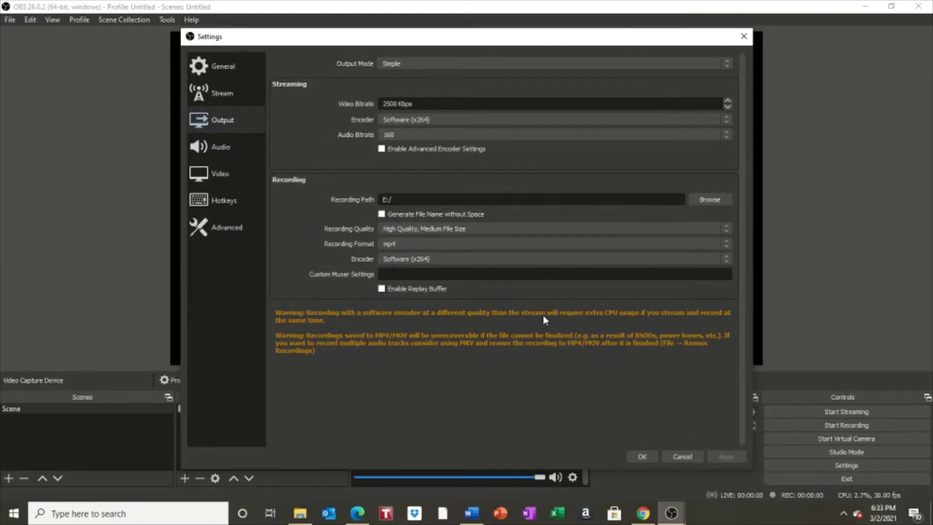
Keep the current recording quality and mp4 as the recording format
{"action": "left_click", "coordinate": [415, 229]}
{"action": "left_click", "coordinate": [415, 229]}
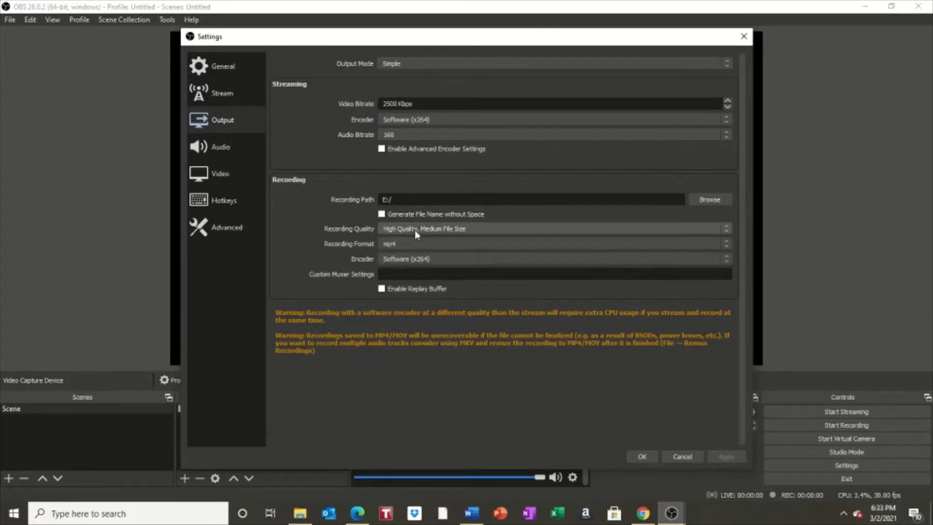
{"action": "left_click", "coordinate": [451, 243]}
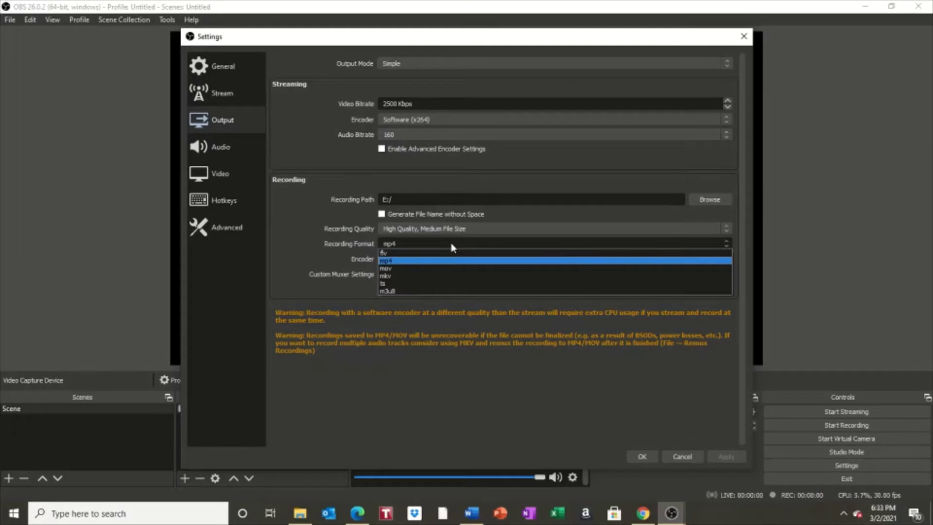
{"action": "left_click", "coordinate": [452, 247]}
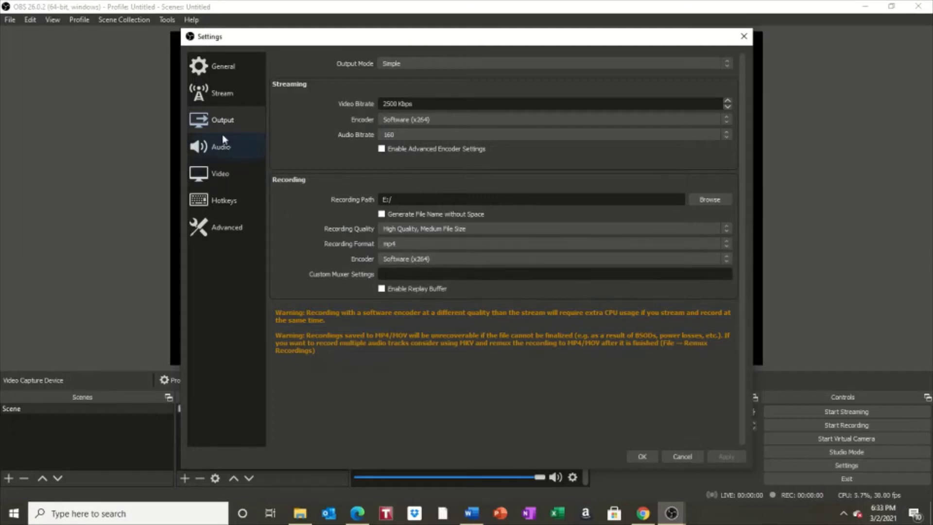
In Audio settings, disable Desktop Audio, Desktop Audio 2 and Mic/Auxiliary Audio
{"action": "left_click", "coordinate": [222, 147]}
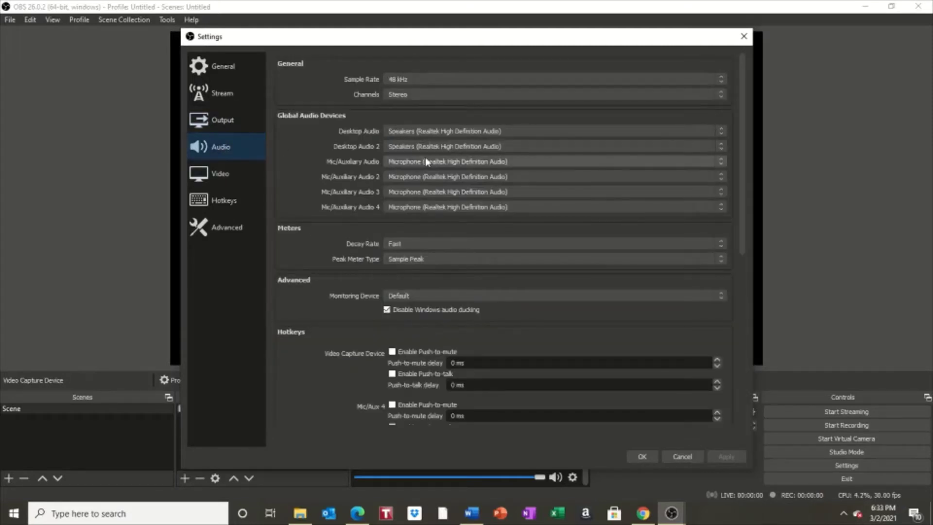
{"action": "left_click", "coordinate": [439, 132]}
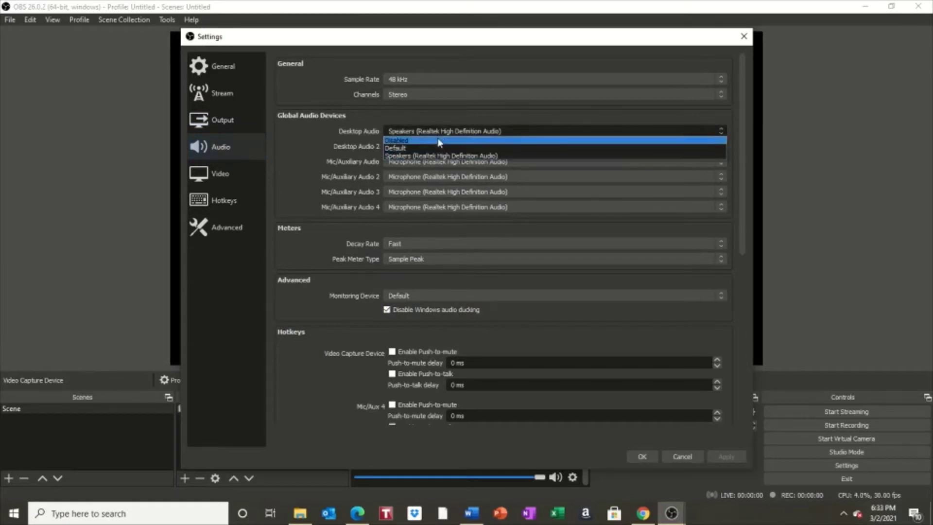
{"action": "left_click", "coordinate": [436, 139]}
{"action": "left_click", "coordinate": [435, 146]}
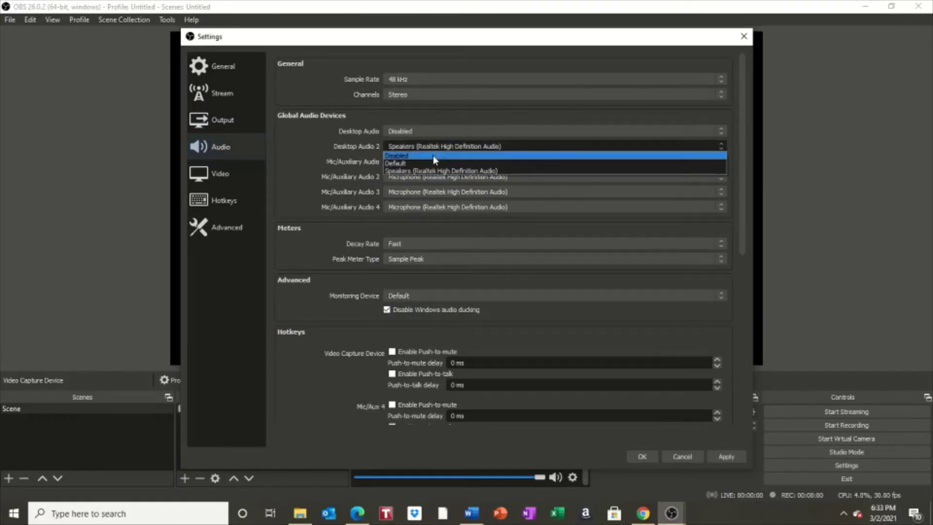
{"action": "left_click", "coordinate": [433, 156]}
{"action": "left_click", "coordinate": [430, 163]}
{"action": "left_click", "coordinate": [430, 173]}
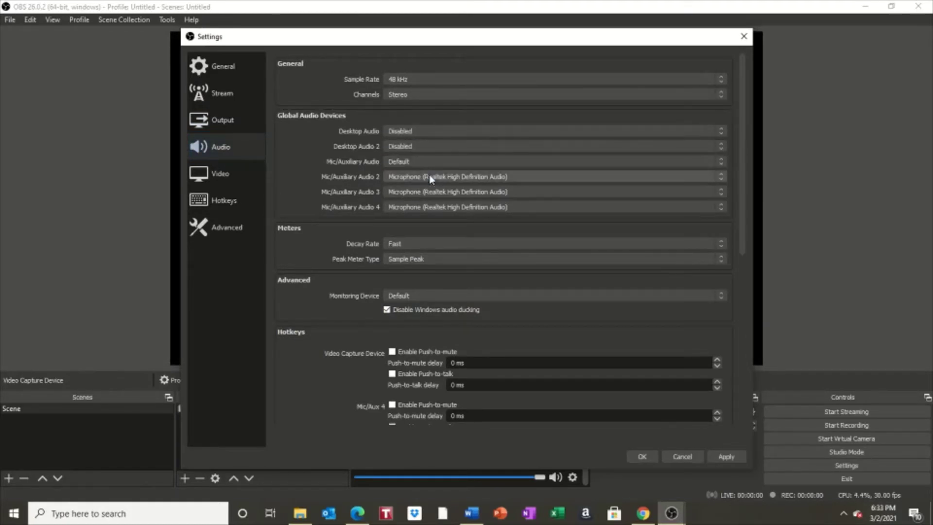
{"action": "left_click", "coordinate": [430, 164]}
{"action": "left_click", "coordinate": [430, 169]}
Disable Mic/Auxiliary Audio 2, 3 and 4, then show the Video settings page
{"action": "left_click", "coordinate": [427, 177]}
{"action": "left_click", "coordinate": [427, 187]}
{"action": "left_click", "coordinate": [427, 195]}
{"action": "left_click", "coordinate": [425, 203]}
{"action": "left_click", "coordinate": [424, 209]}
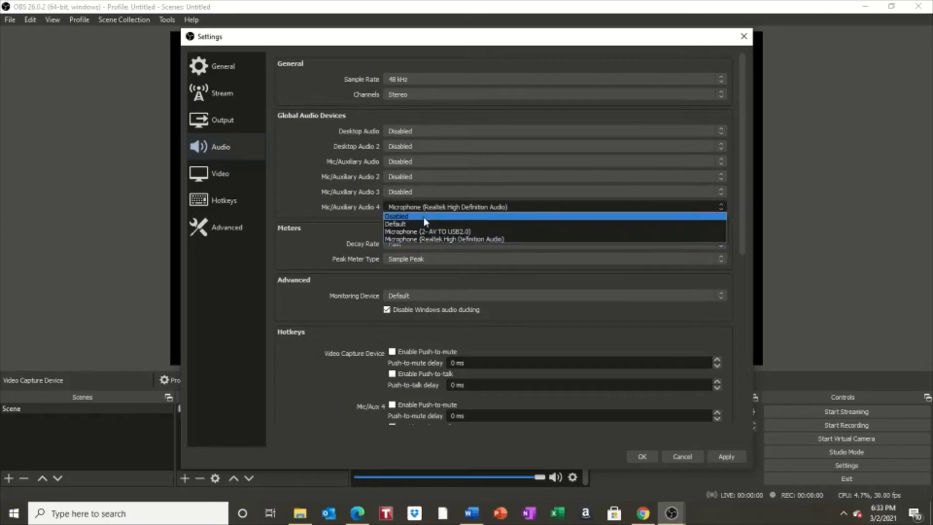
{"action": "left_click", "coordinate": [424, 217]}
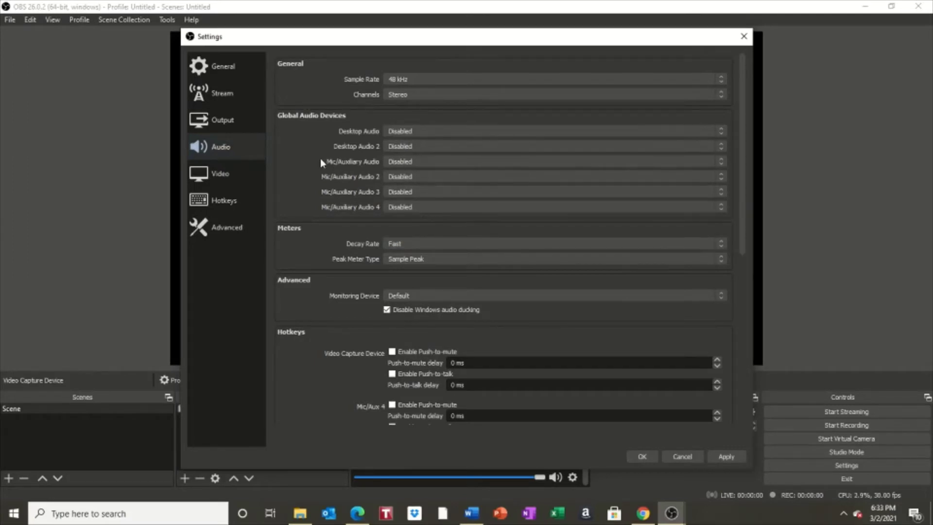
{"action": "left_click", "coordinate": [219, 174]}
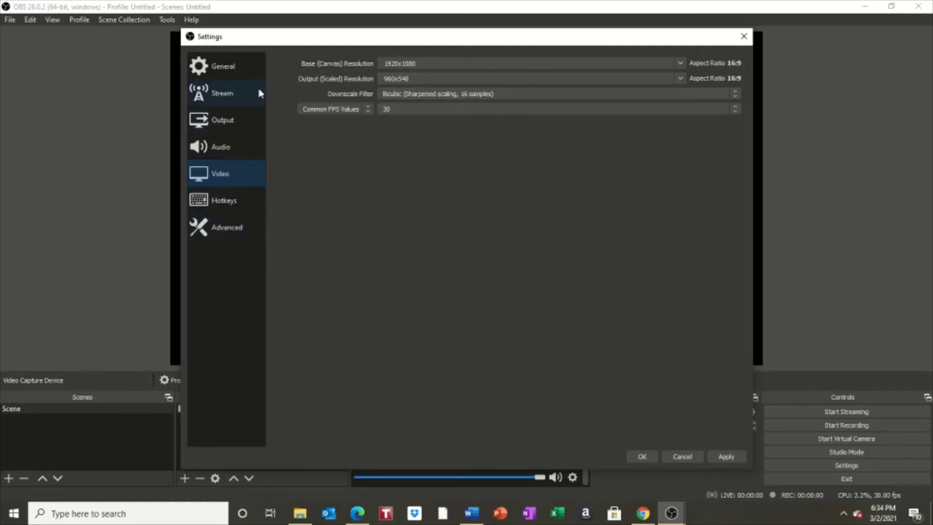
Apply the new settings and close the Settings window
{"action": "left_click", "coordinate": [723, 459]}
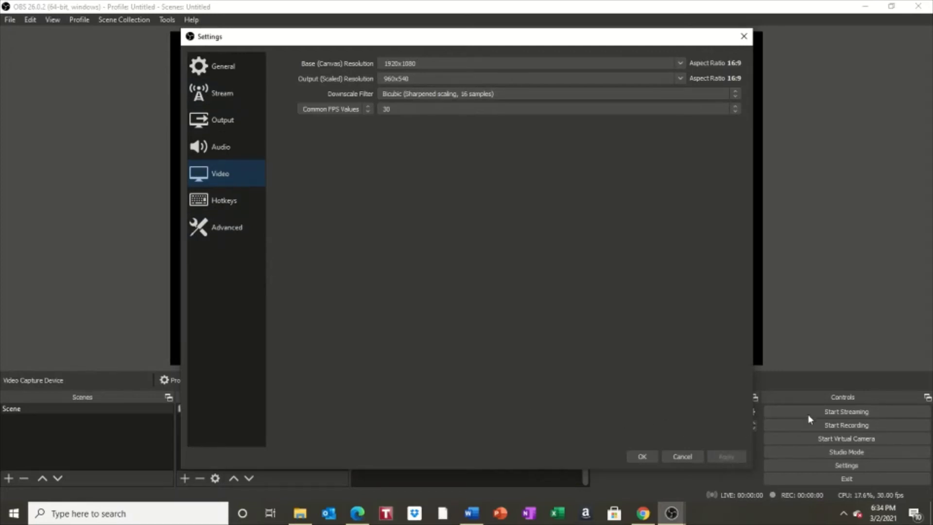
{"action": "left_click", "coordinate": [744, 36]}
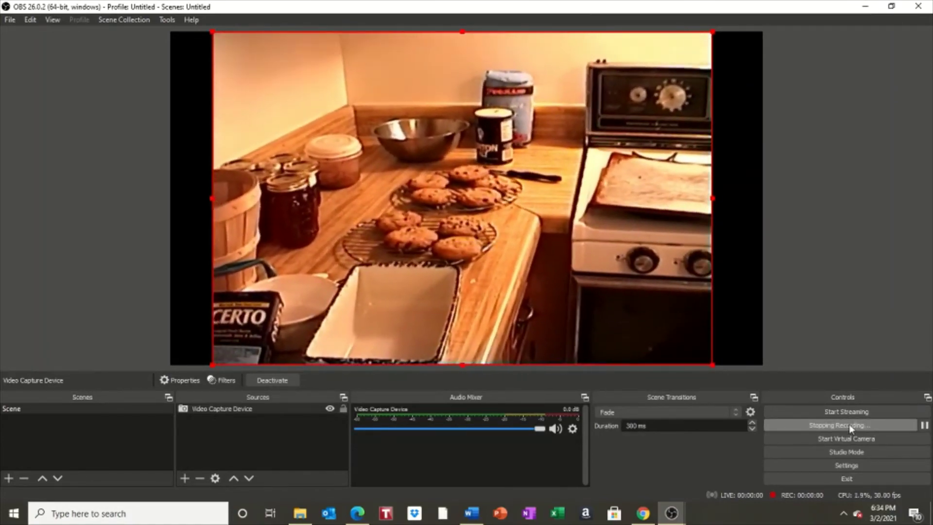
Record a brief test clip of the playing tape, then stop recording
{"action": "left_click", "coordinate": [843, 430]}
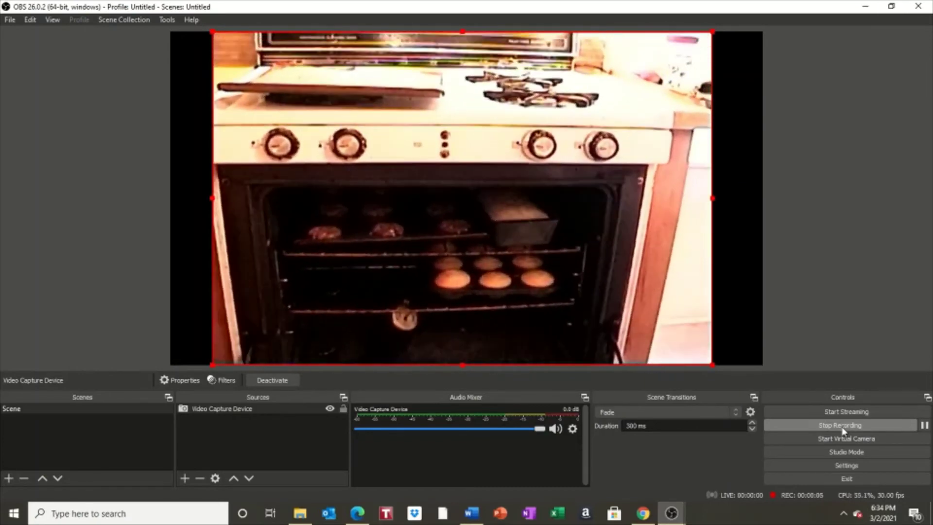
{"action": "left_click", "coordinate": [843, 430]}
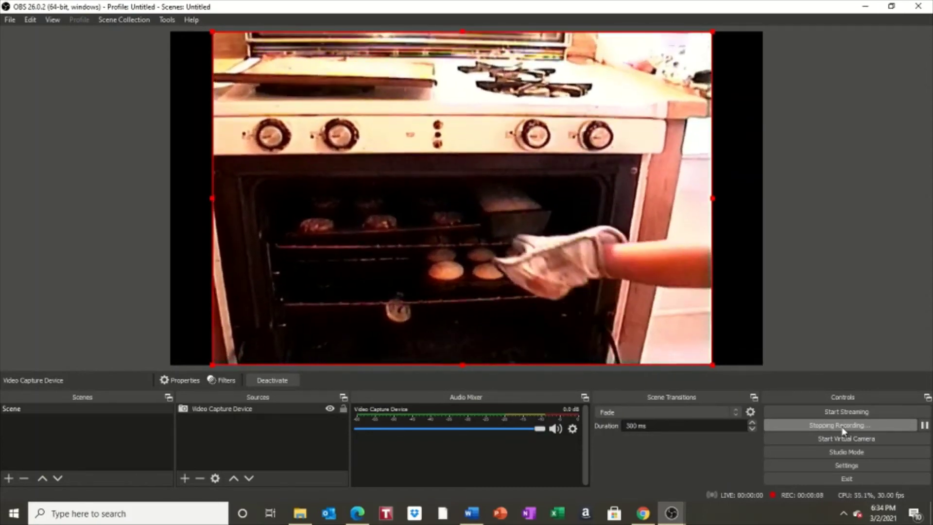
Show the Elements (E:) drive in File Explorer and scroll through the recorded videos
{"action": "left_click", "coordinate": [300, 513]}
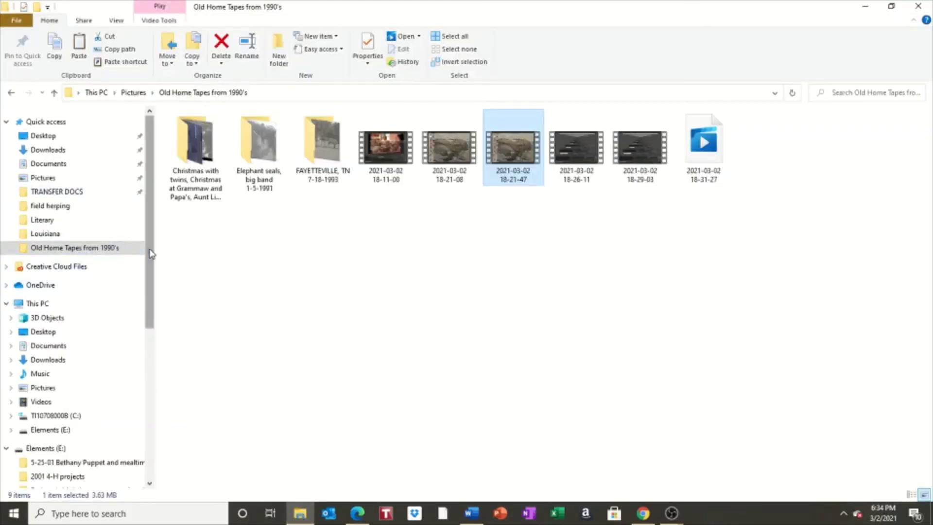
{"action": "left_click_drag", "start_coordinate": [152, 253], "coordinate": [152, 327]}
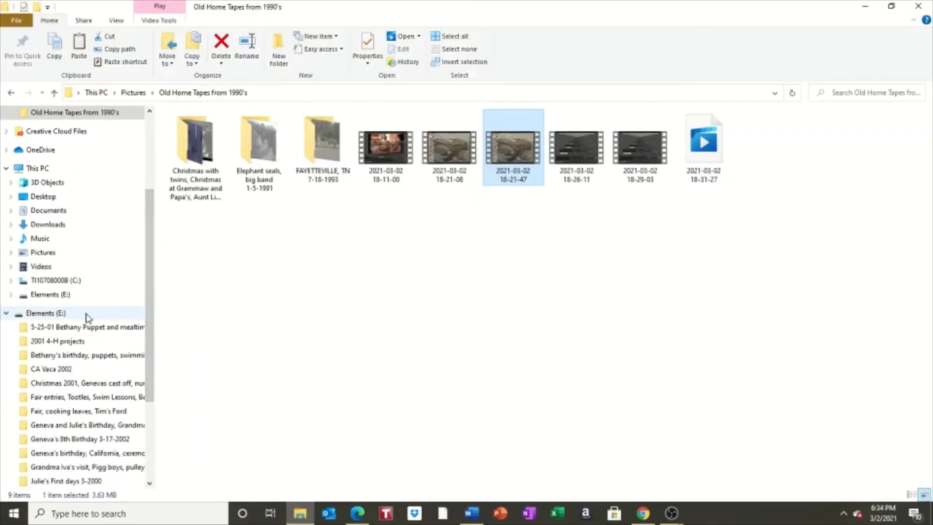
{"action": "left_click", "coordinate": [86, 317]}
{"action": "left_click_drag", "start_coordinate": [929, 153], "coordinate": [930, 413]}
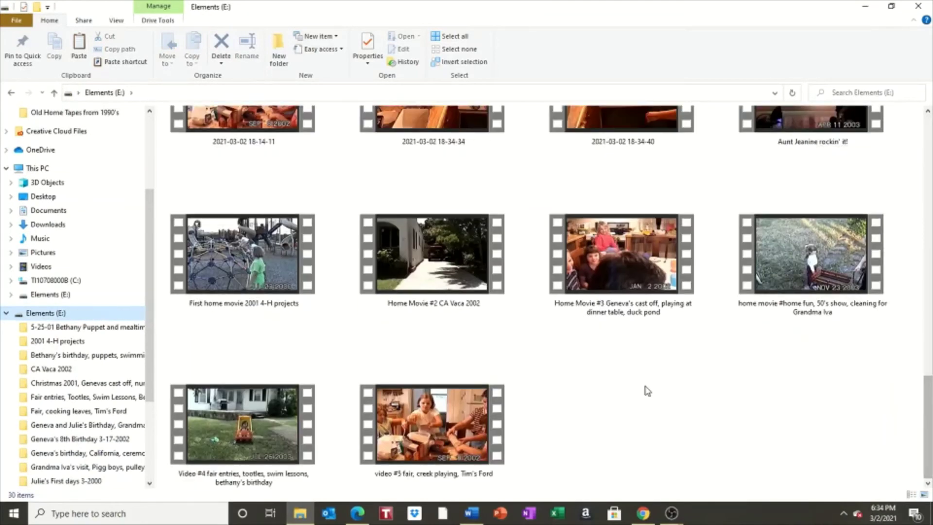
{"action": "left_click_drag", "start_coordinate": [930, 391], "coordinate": [930, 311]}
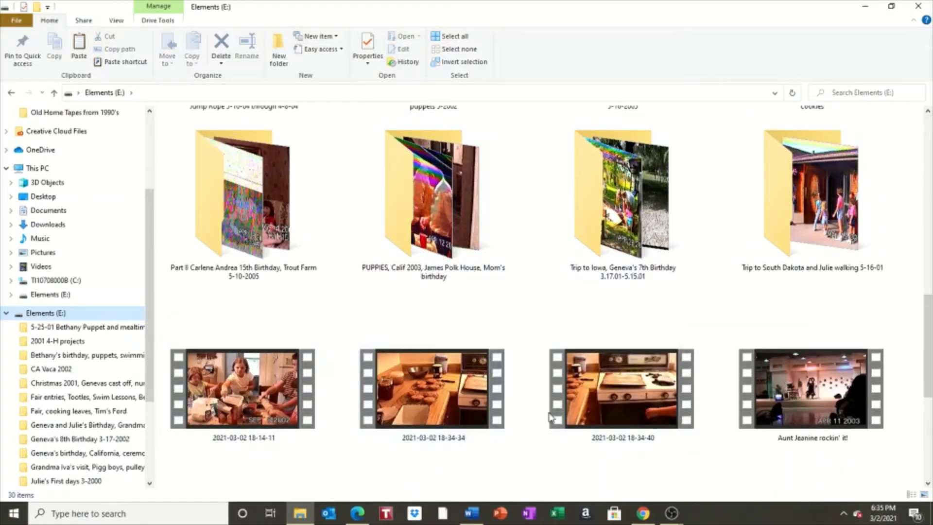
Minimize File Explorer and start a new recording of the next part of the tape
{"action": "left_click", "coordinate": [864, 7]}
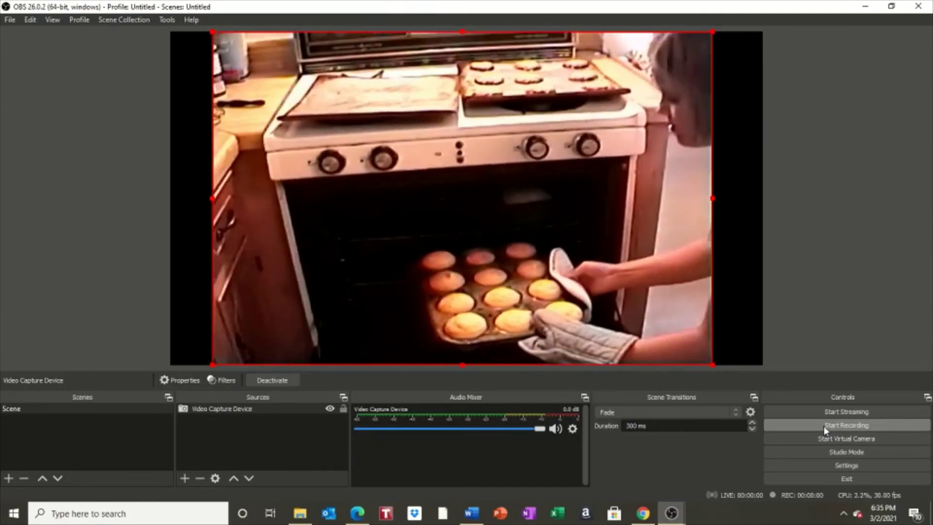
{"action": "left_click", "coordinate": [824, 426]}
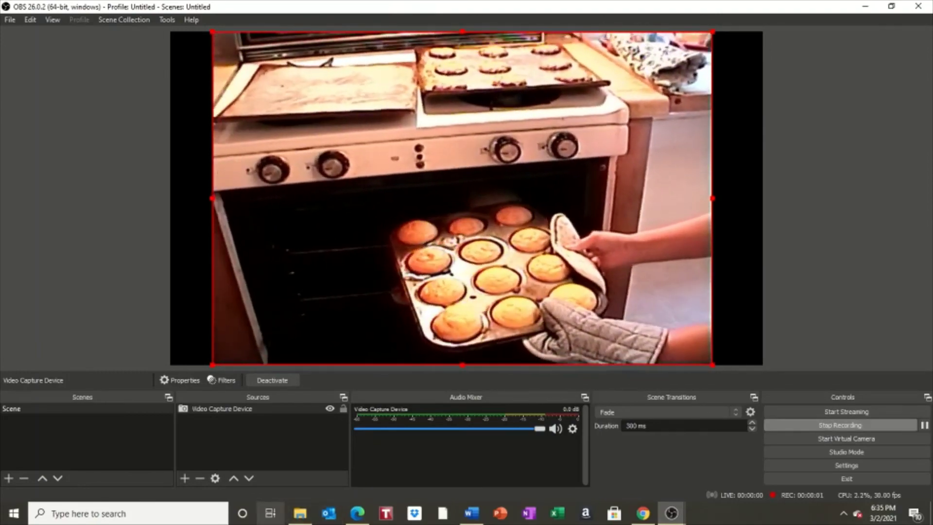
{"action": "left_click", "coordinate": [300, 513]}
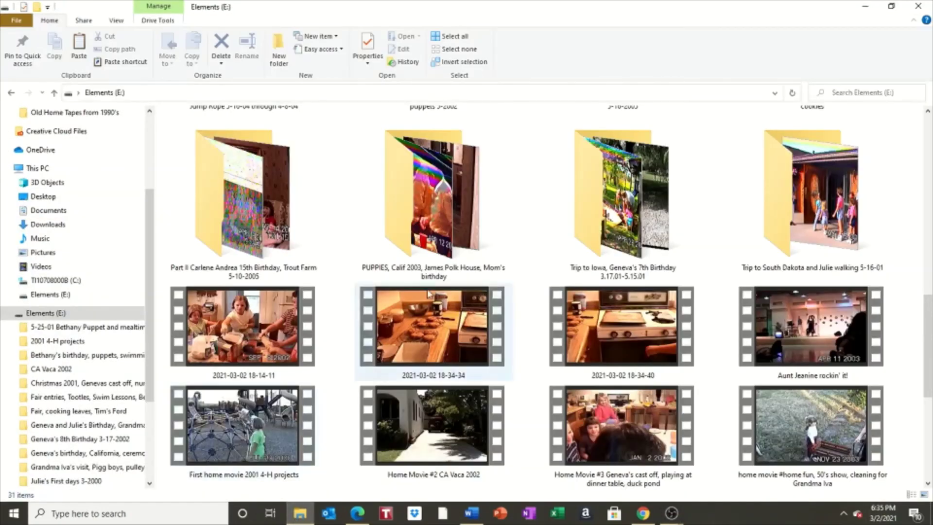
{"action": "scroll", "coordinate": [812, 330], "scroll_direction": "down", "scroll_amount": 3}
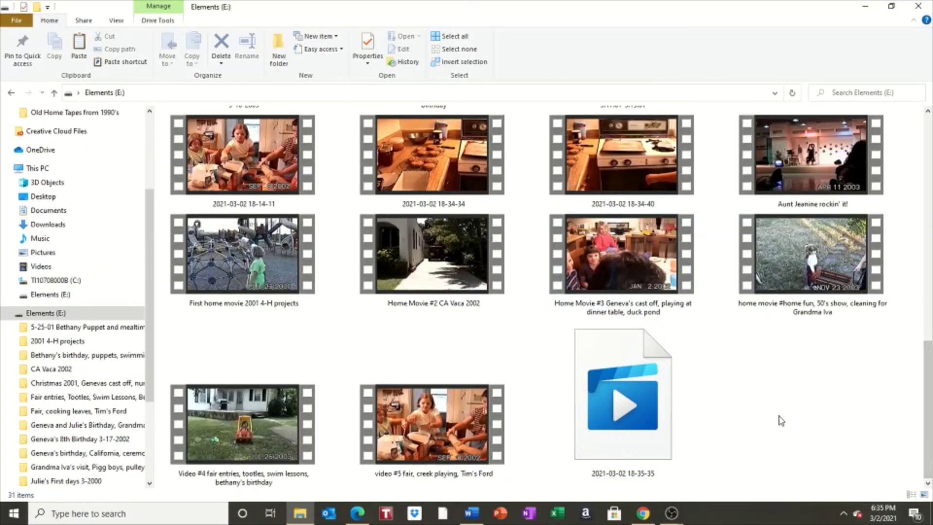
Bring OBS Studio back to the front from its taskbar thumbnail while recording continues
{"action": "mouse_move", "coordinate": [672, 514]}
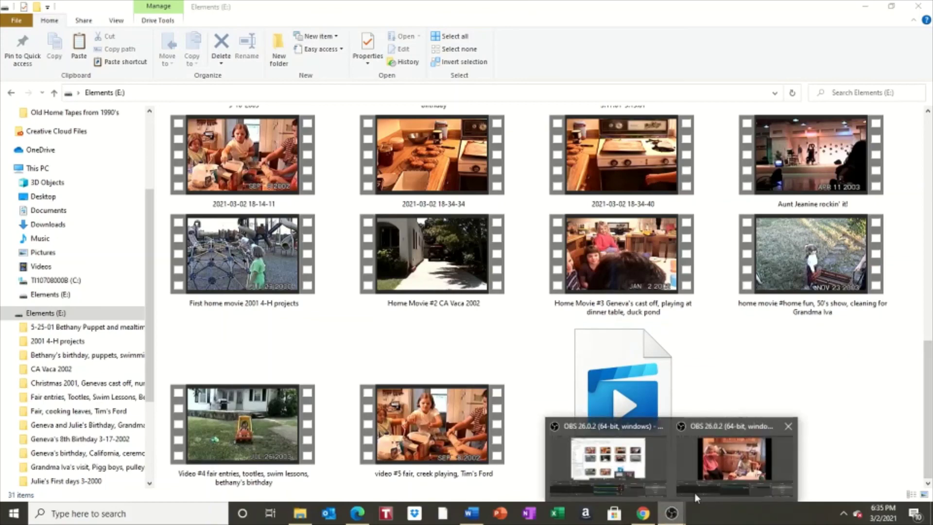
{"action": "left_click", "coordinate": [731, 465]}
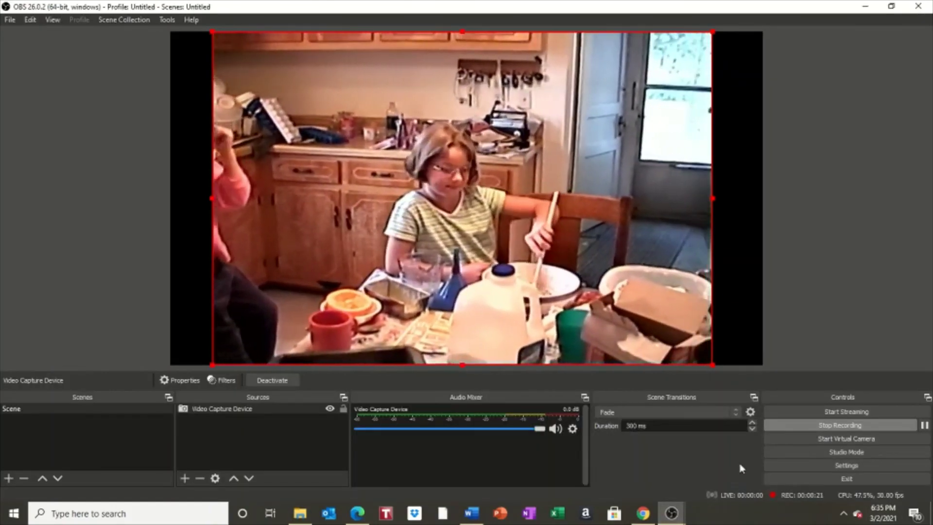